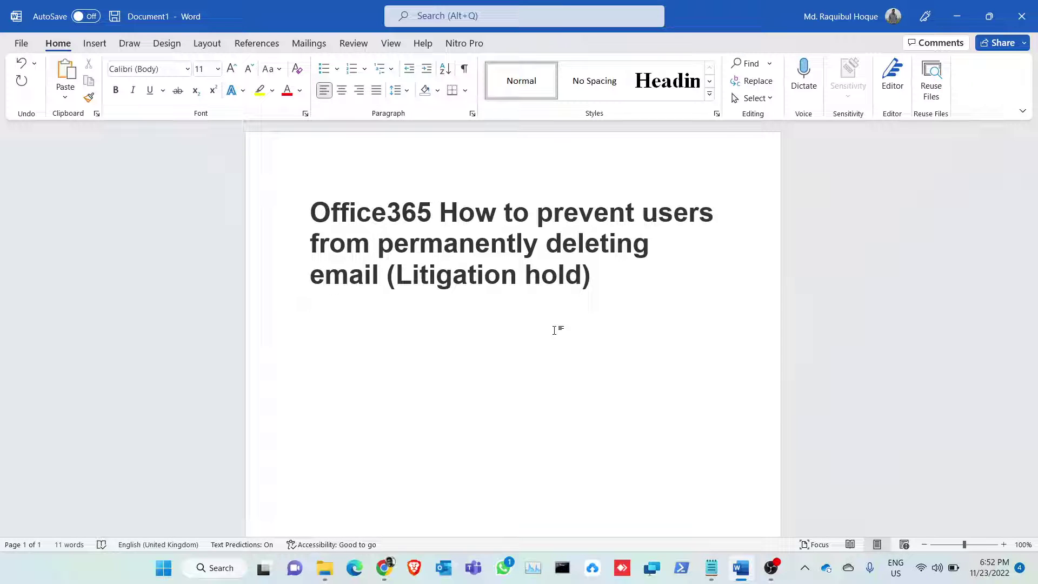
Step: Minimise Word and show the admin center's Active users list under Users
left_click(958, 16)
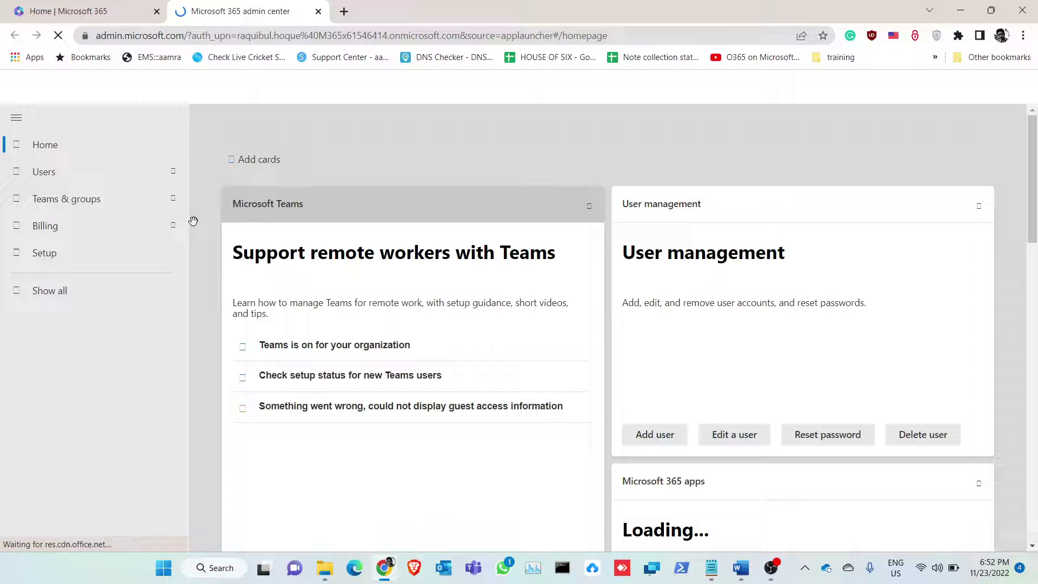
left_click(167, 184)
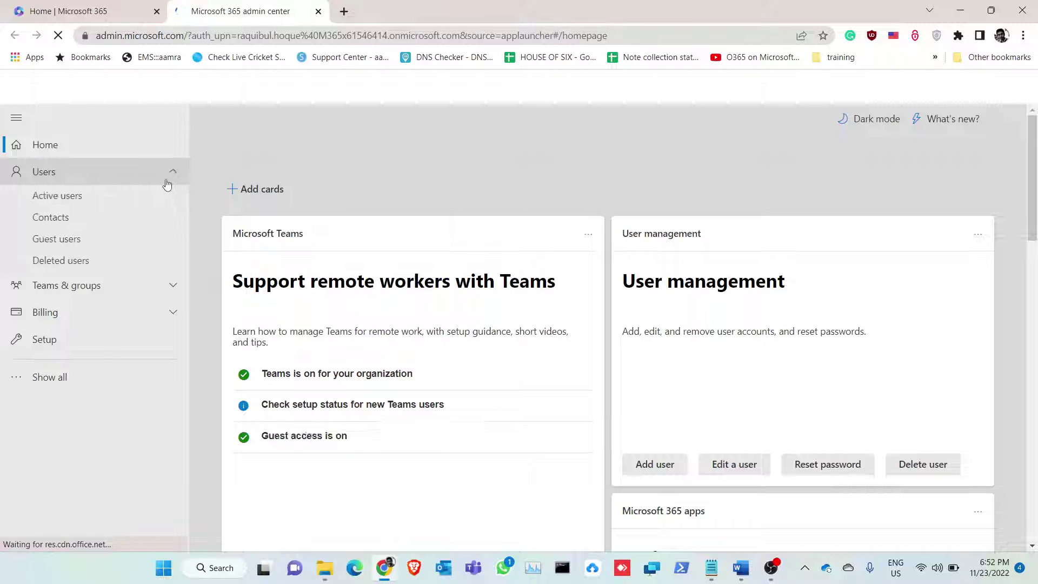
left_click(113, 198)
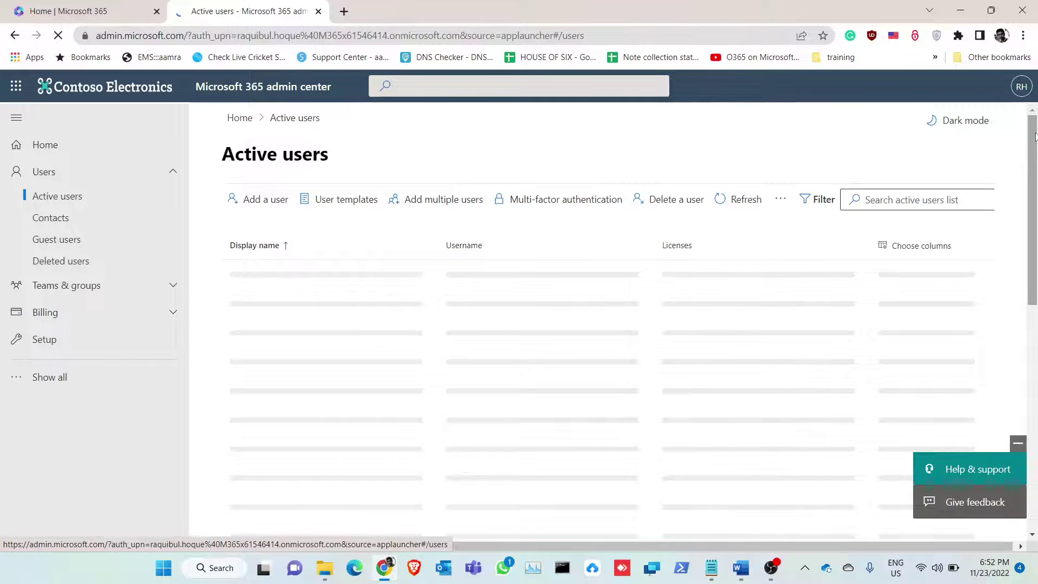
left_click_drag(1035, 136, 1021, 446)
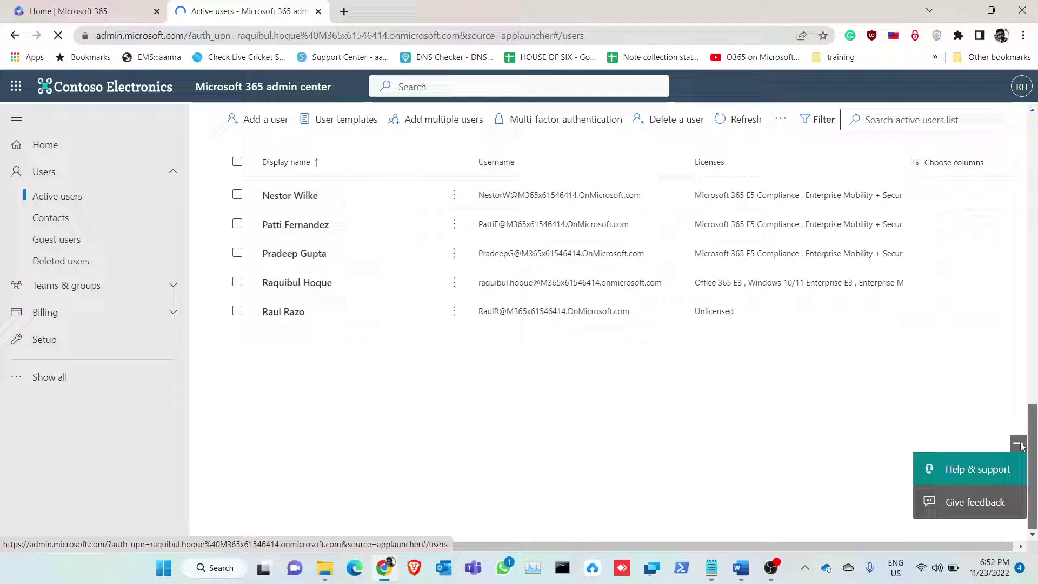
left_click(310, 287)
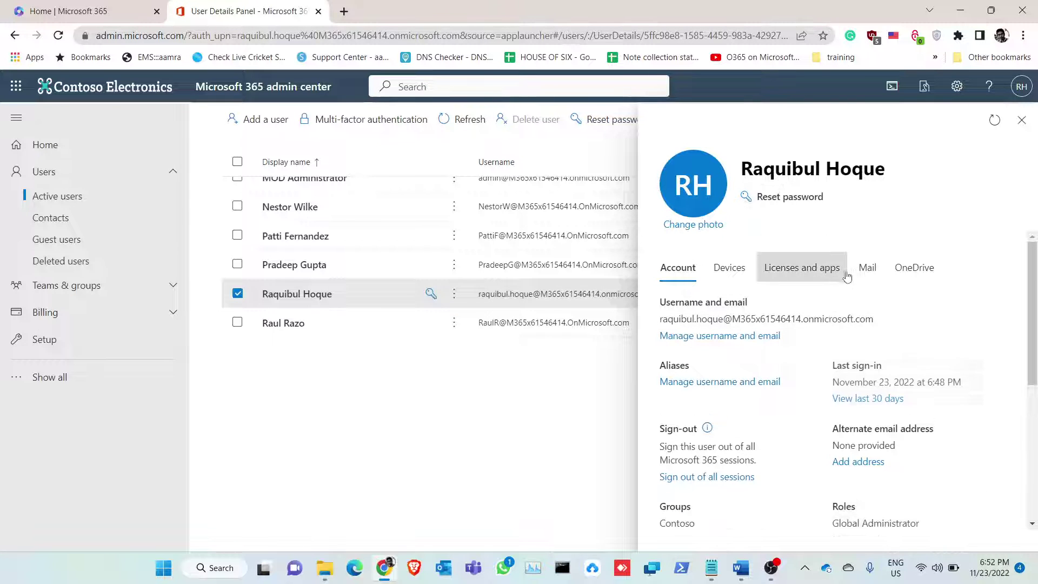
left_click(869, 269)
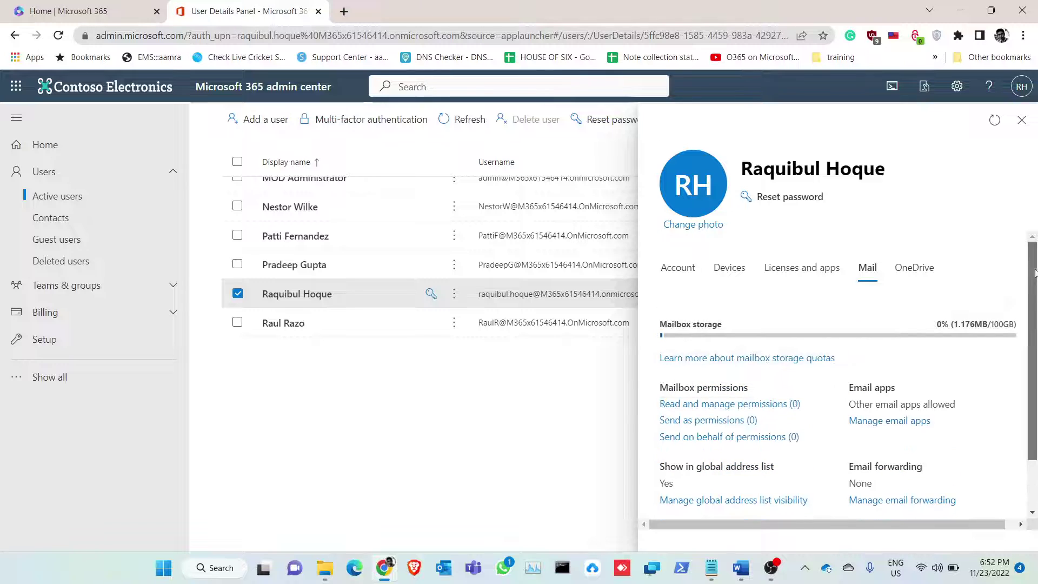
scroll(1034, 335, "down", 1)
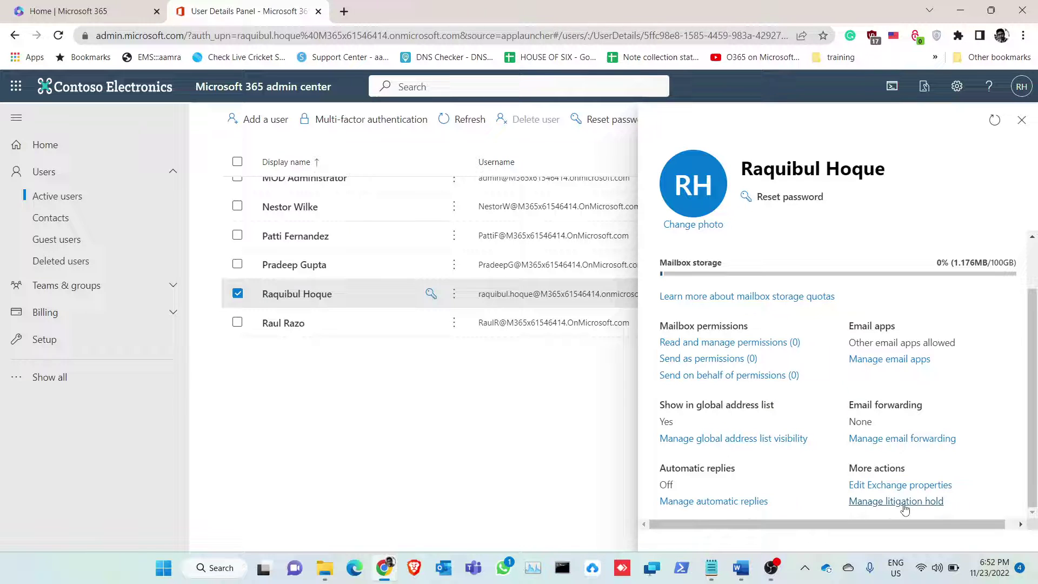
left_click(903, 505)
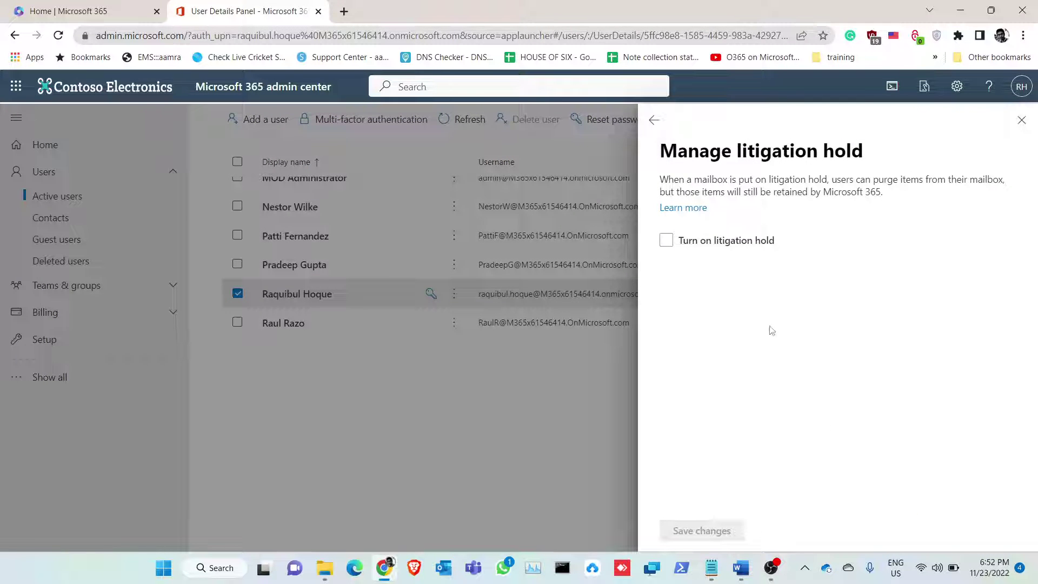
Step: Turn on litigation hold with a 30-day hold duration, save, and close the panel
left_click(693, 244)
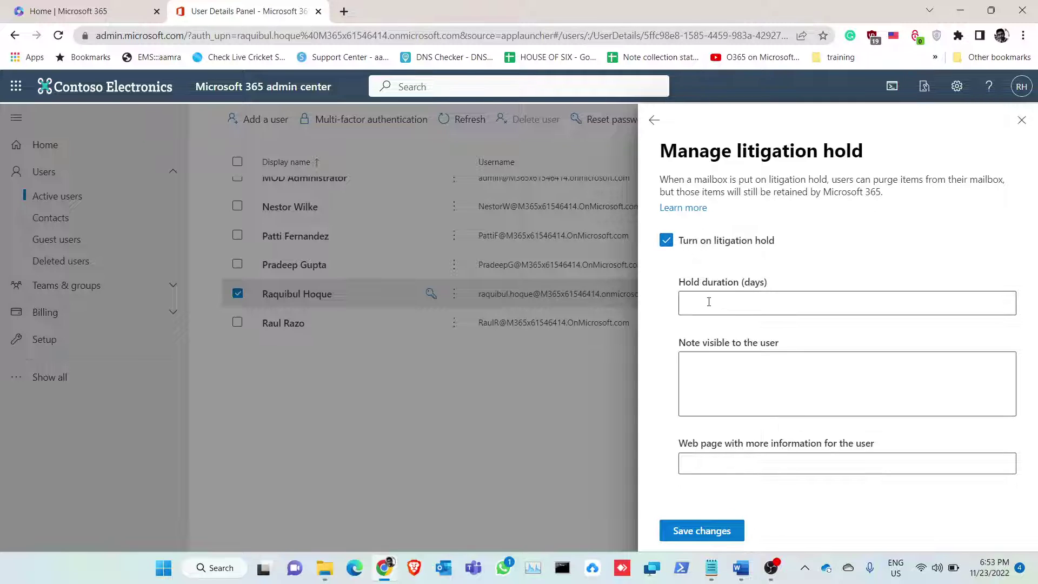
left_click(756, 302)
type("30")
left_click(706, 535)
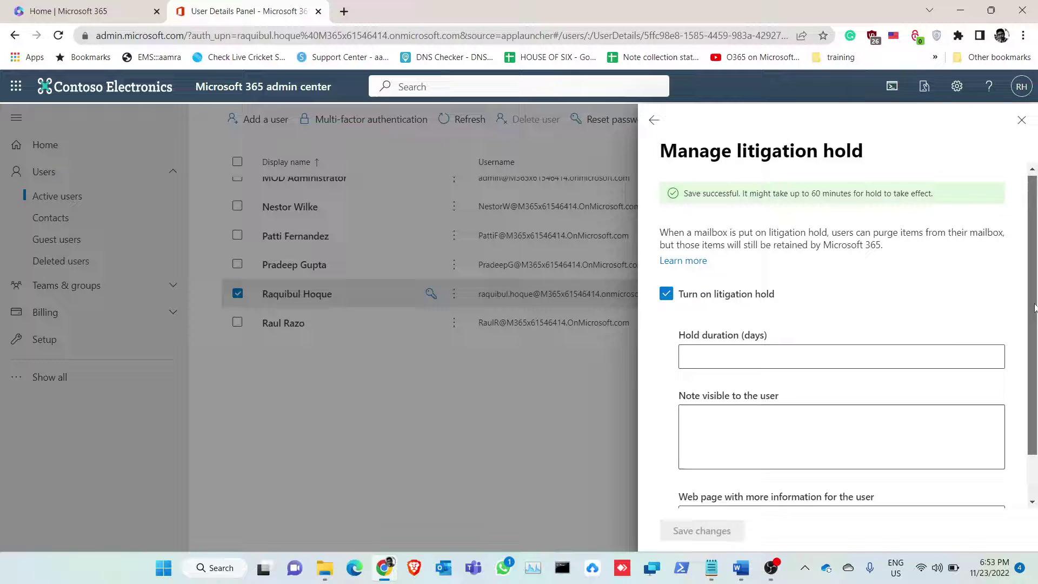
scroll(1030, 287, "down", 1)
scroll(1024, 270, "up", 1)
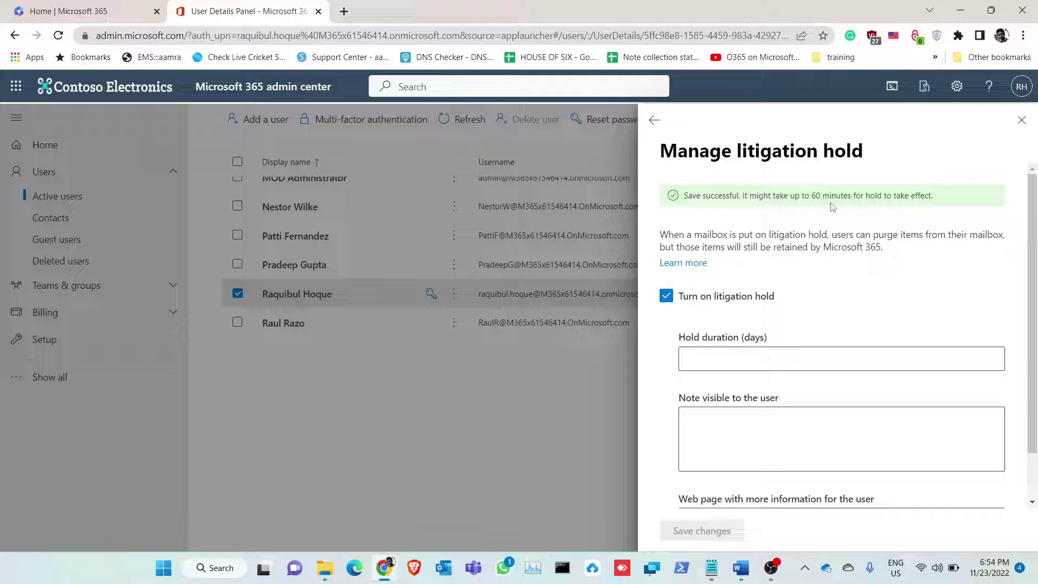
left_click(1022, 121)
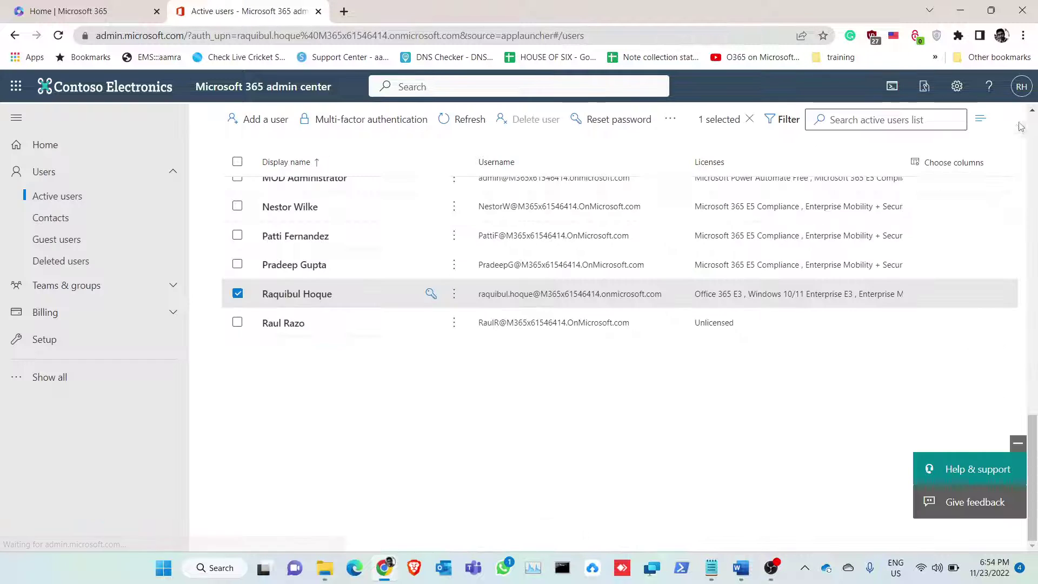
Step: Switch to Outlook and open the Deleted Items folder holding 52 messages
left_click(443, 567)
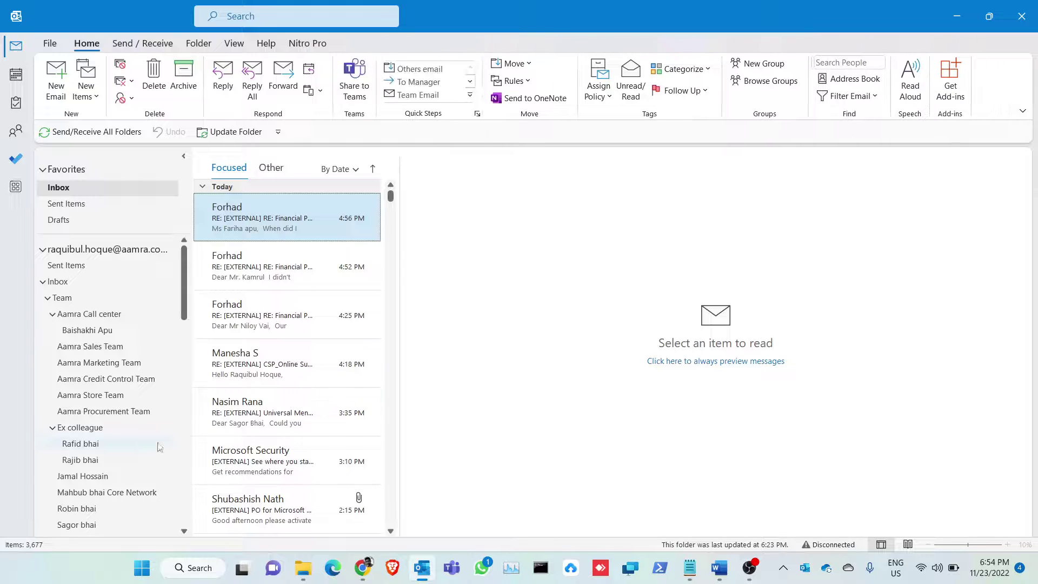
left_click_drag(197, 325, 193, 482)
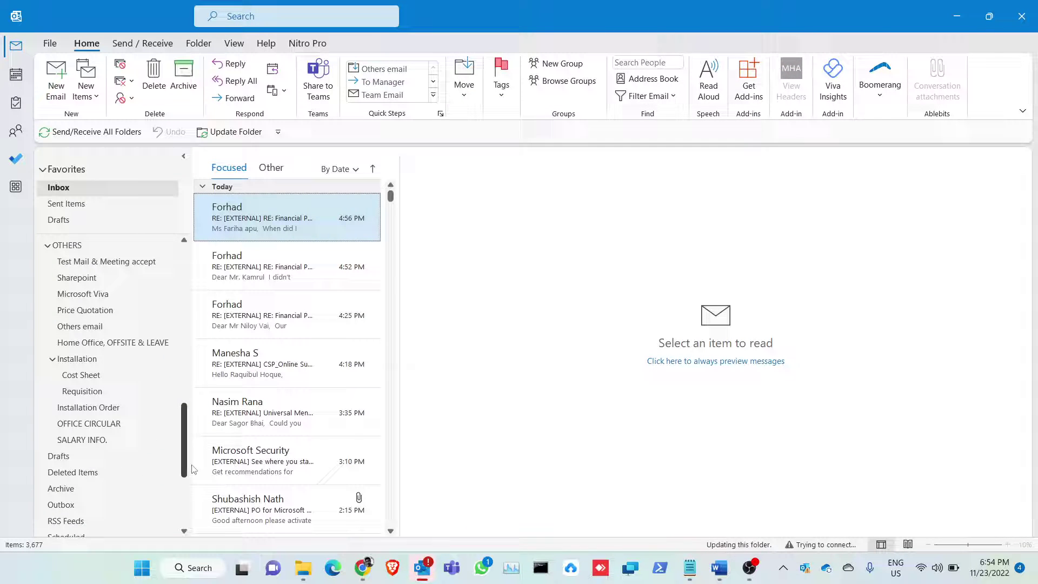
scroll(193, 482, "down", 2)
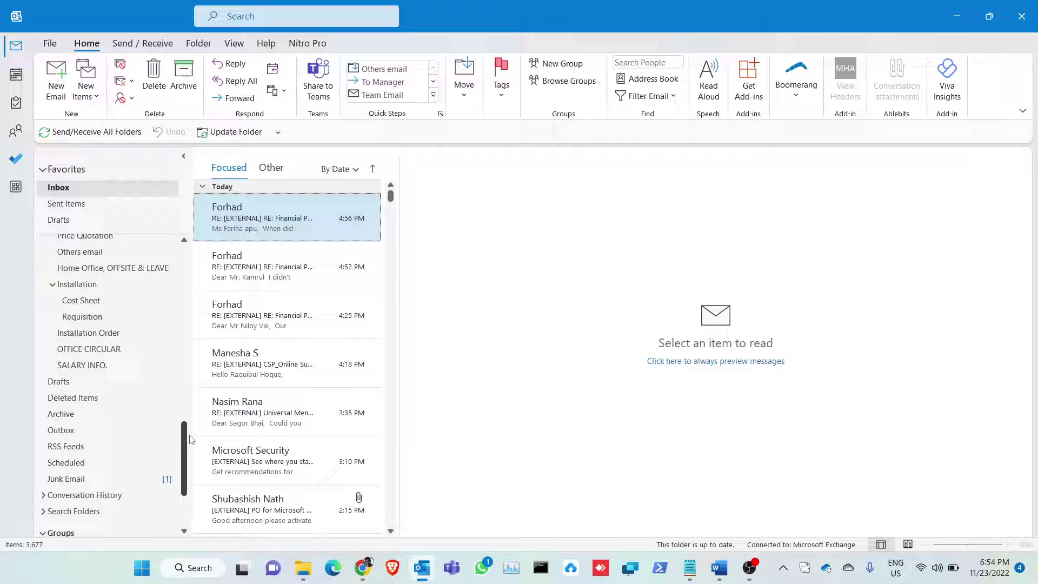
scroll(188, 472, "down", 3)
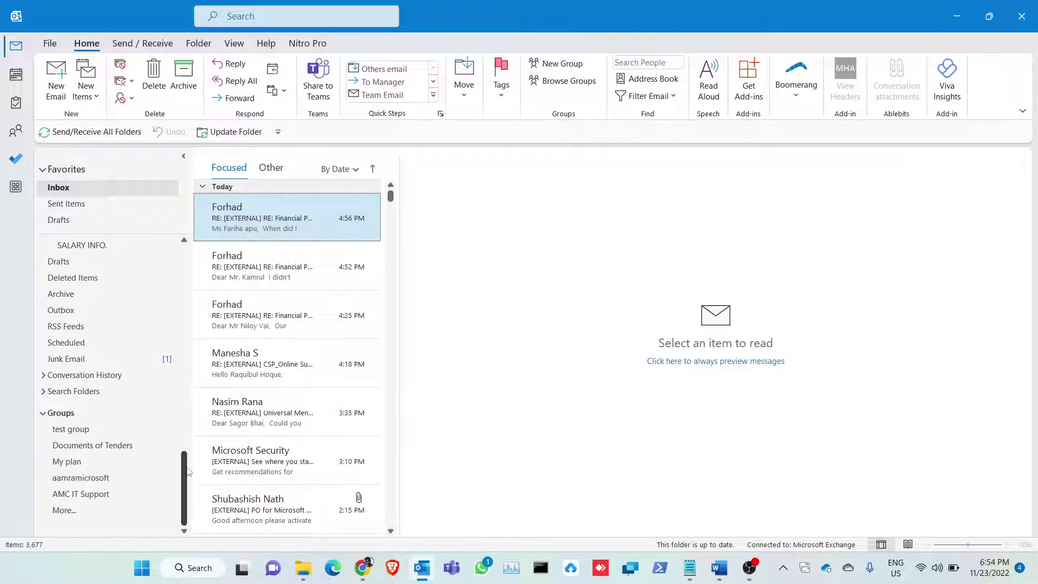
left_click(88, 282)
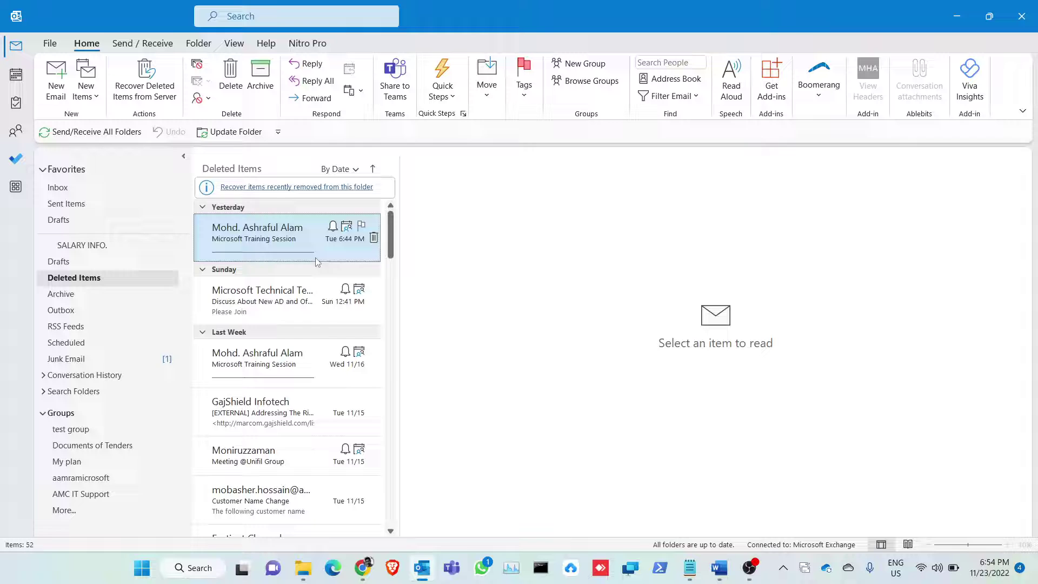
Step: Open Recover Deleted Items from Server and select a recoverable Case message
left_click(154, 97)
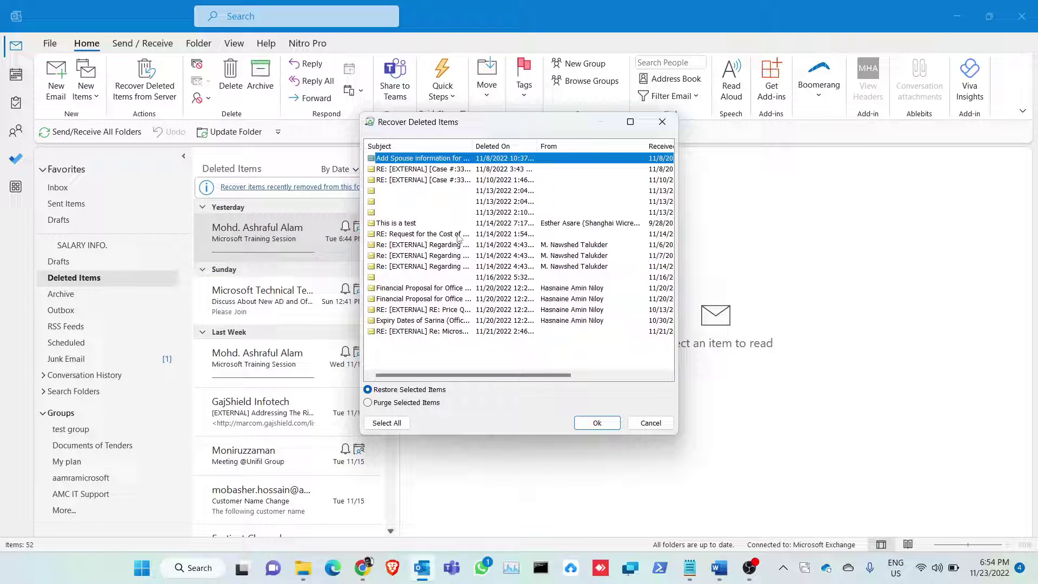
left_click(446, 171)
left_click(436, 159)
Step: Purge the second recoverable message and accept the permanent-deletion warning
left_click(390, 403)
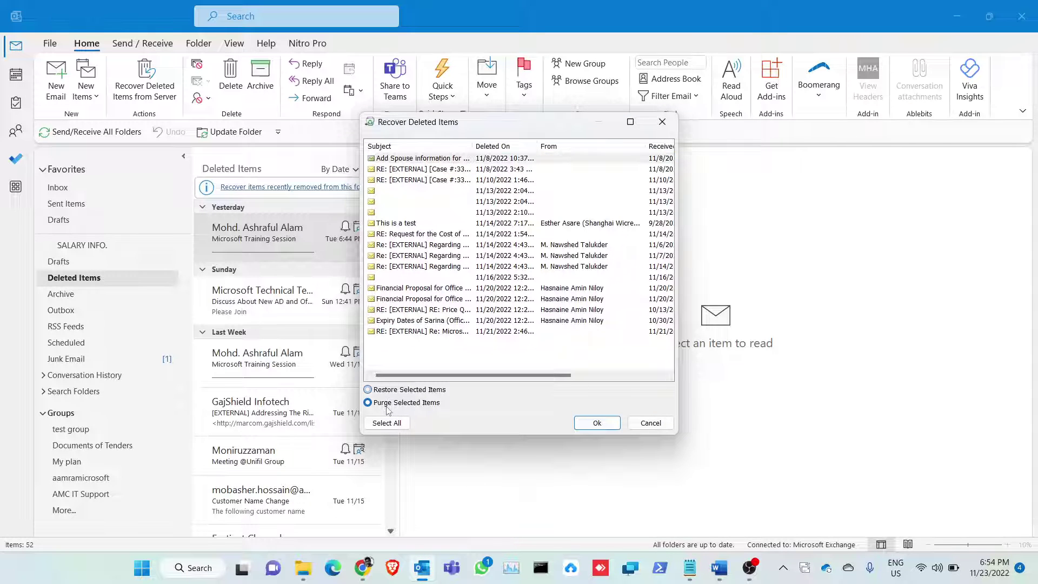
left_click(442, 161)
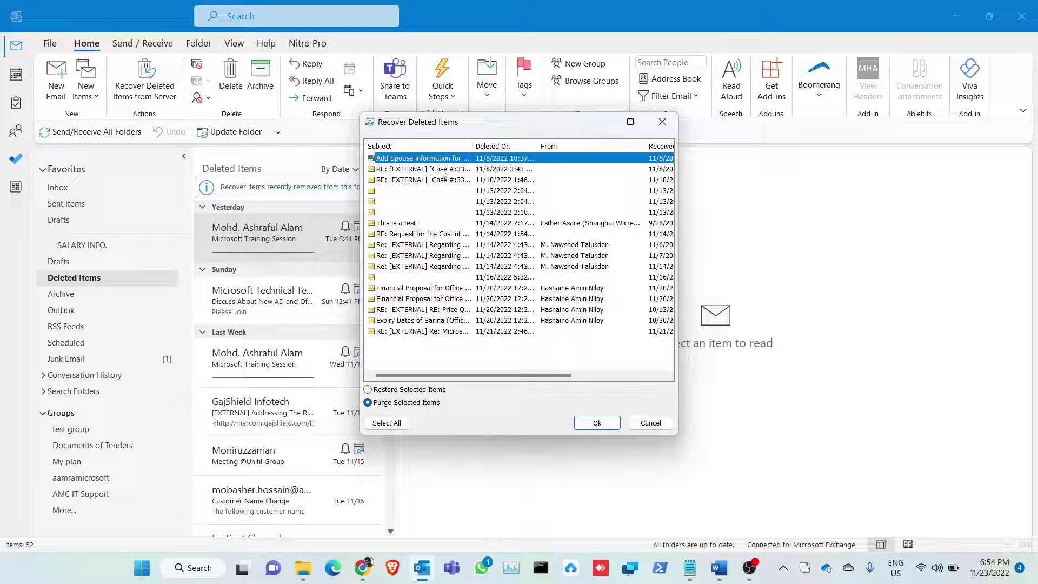
left_click(443, 173)
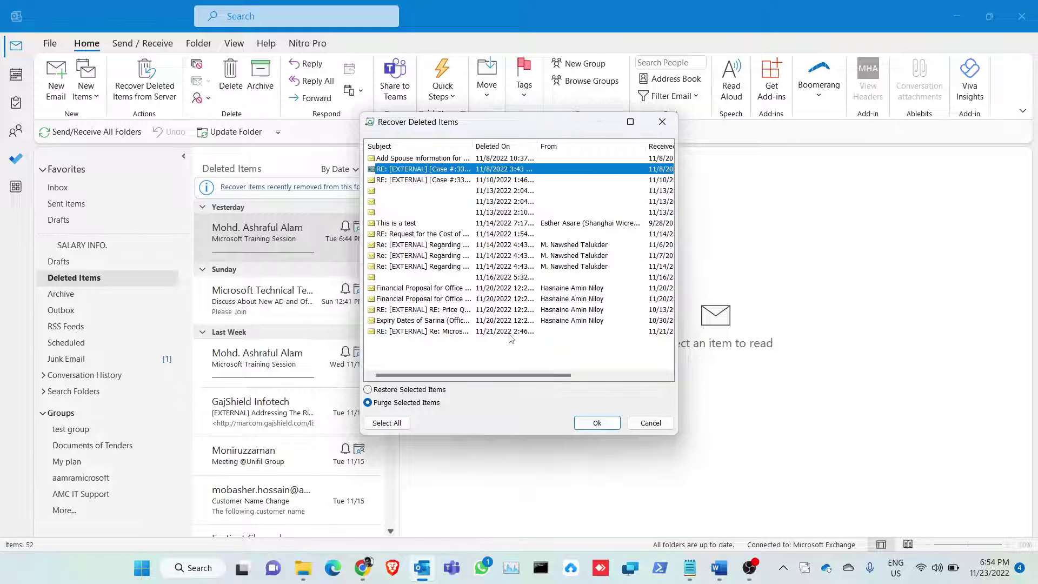
left_click(593, 424)
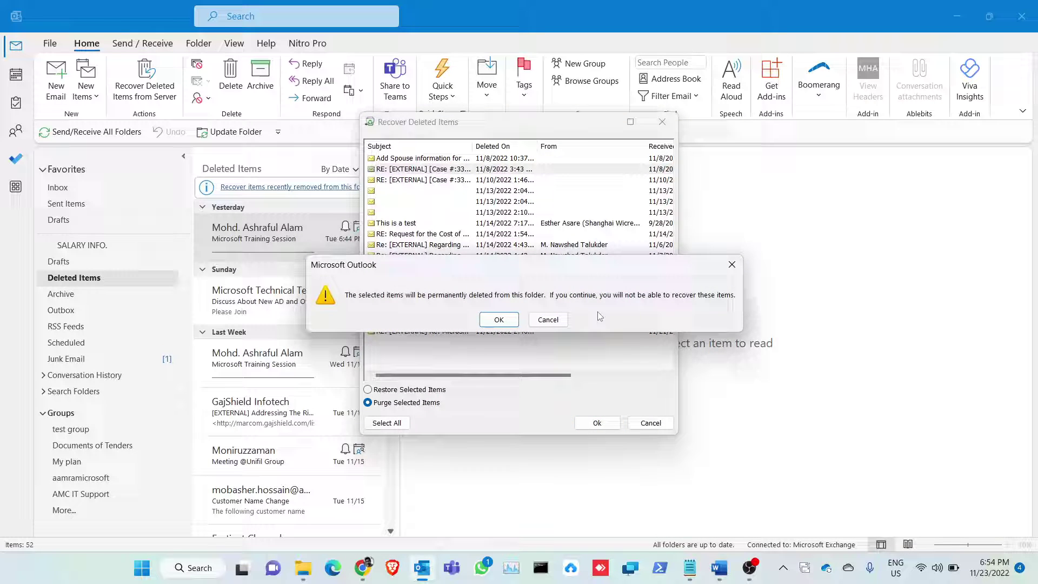
left_click(498, 319)
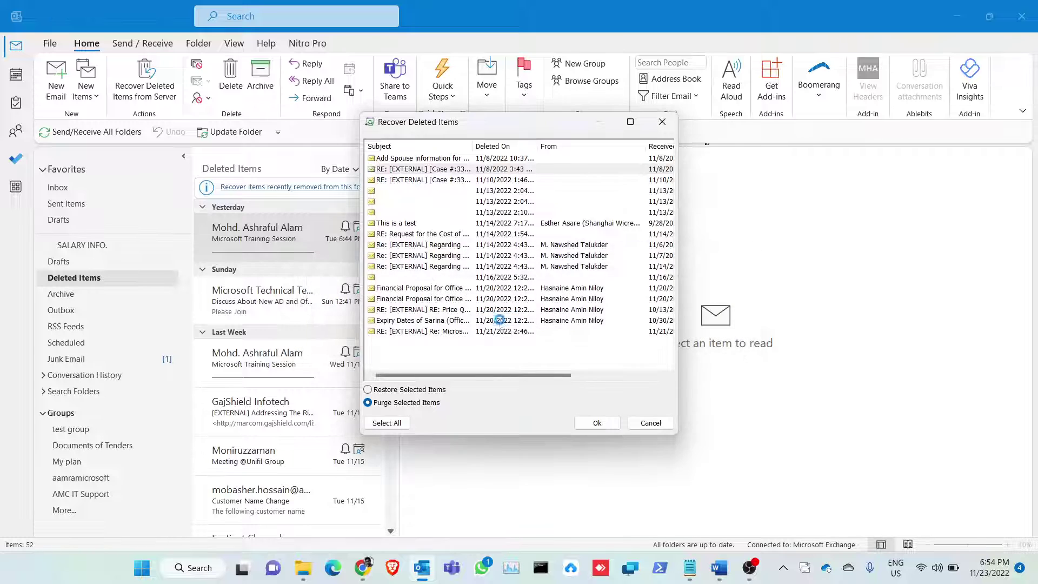
left_click(148, 90)
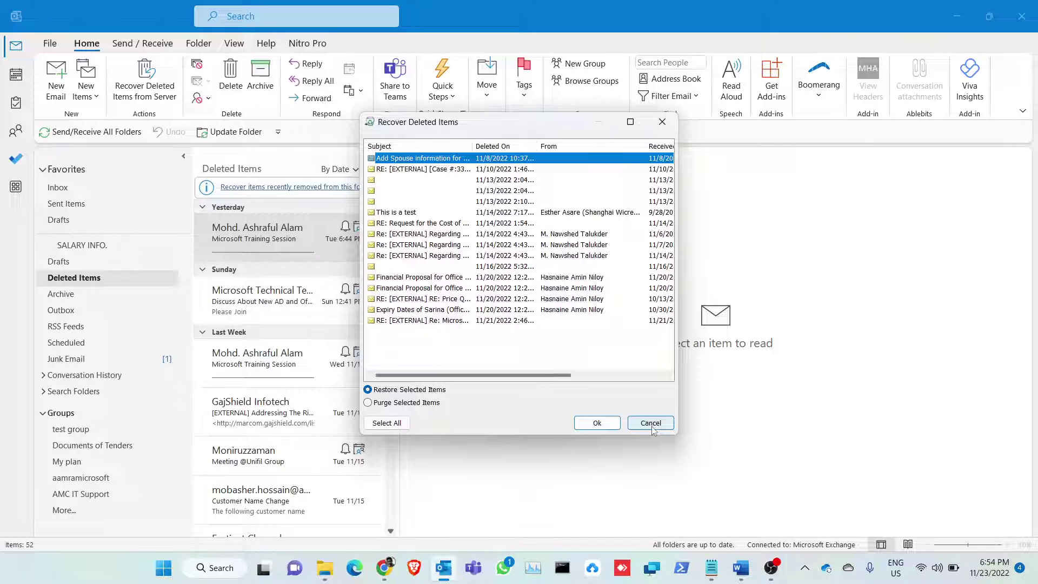
left_click(651, 424)
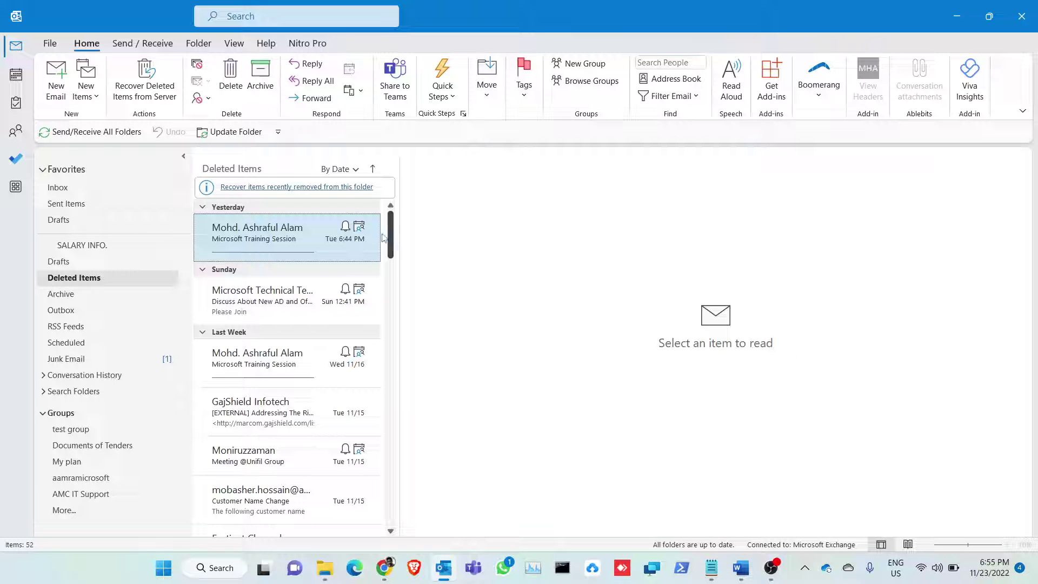
left_click(150, 93)
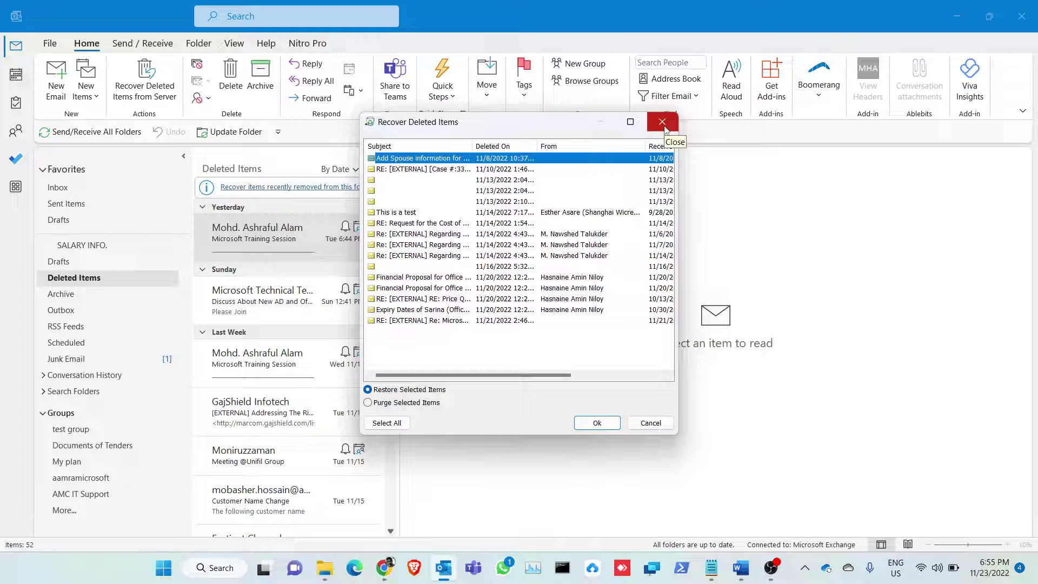
left_click(664, 126)
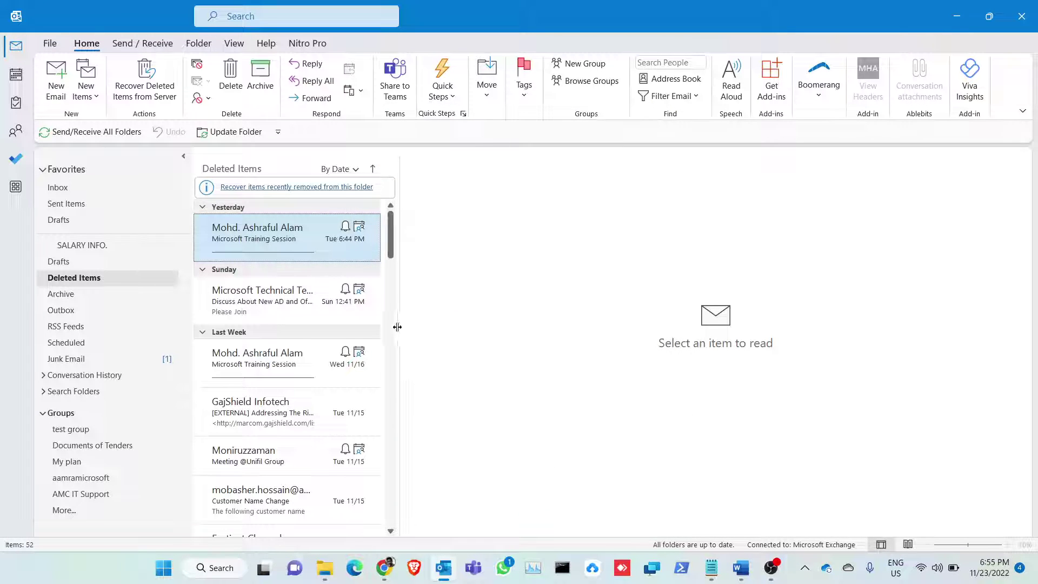